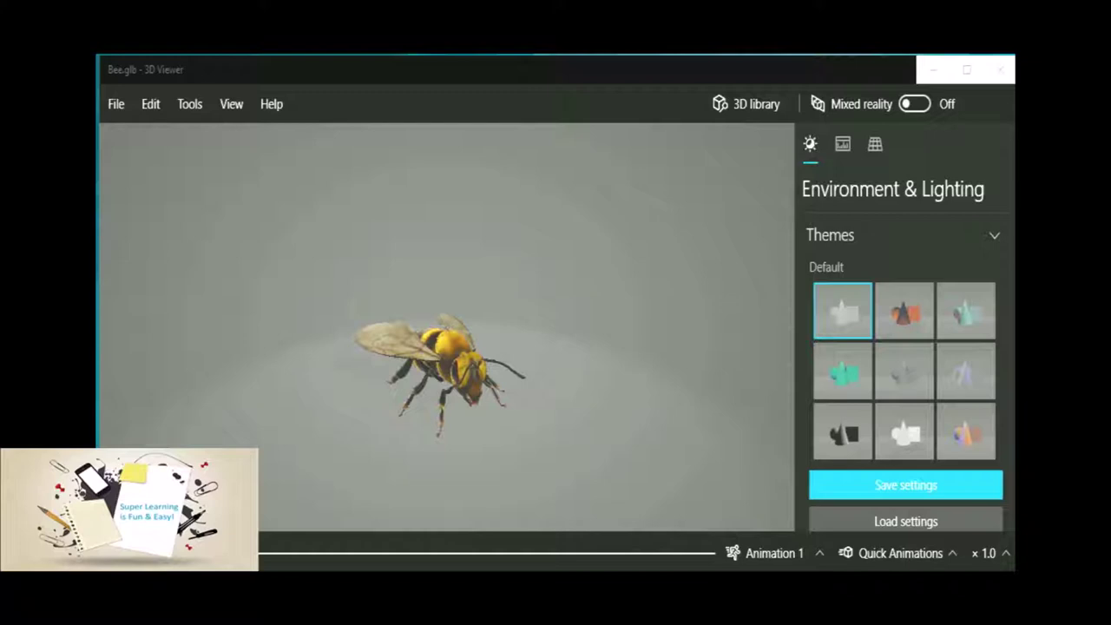
- Open the recent model My3dModel-GrandPro.glb
{"action": "left_click", "coordinate": [114, 106]}
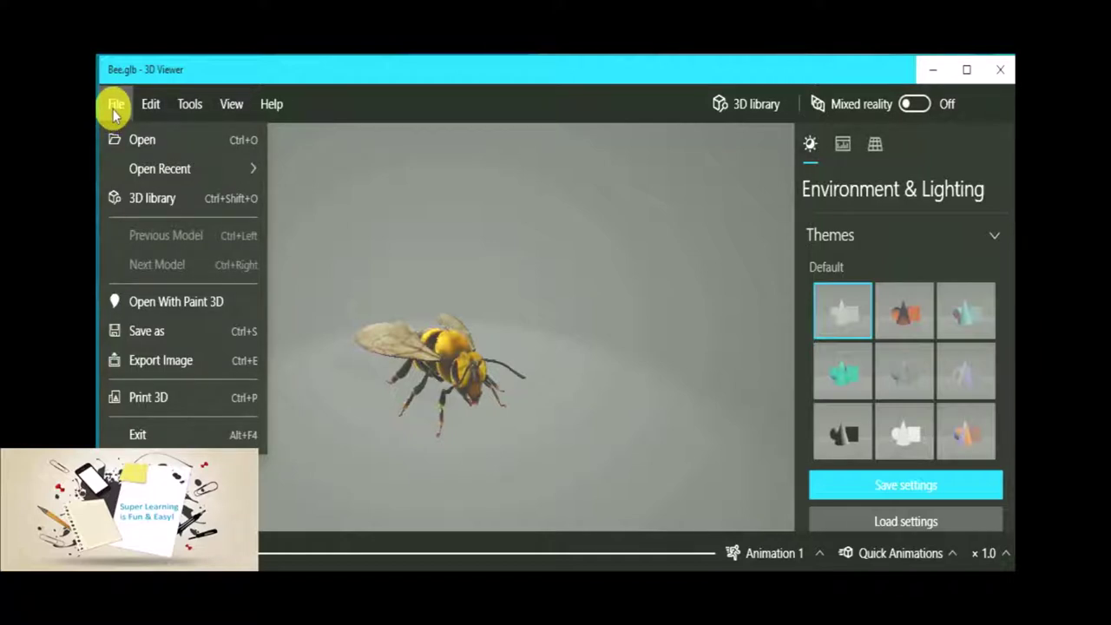
{"action": "mouse_move", "coordinate": [154, 105]}
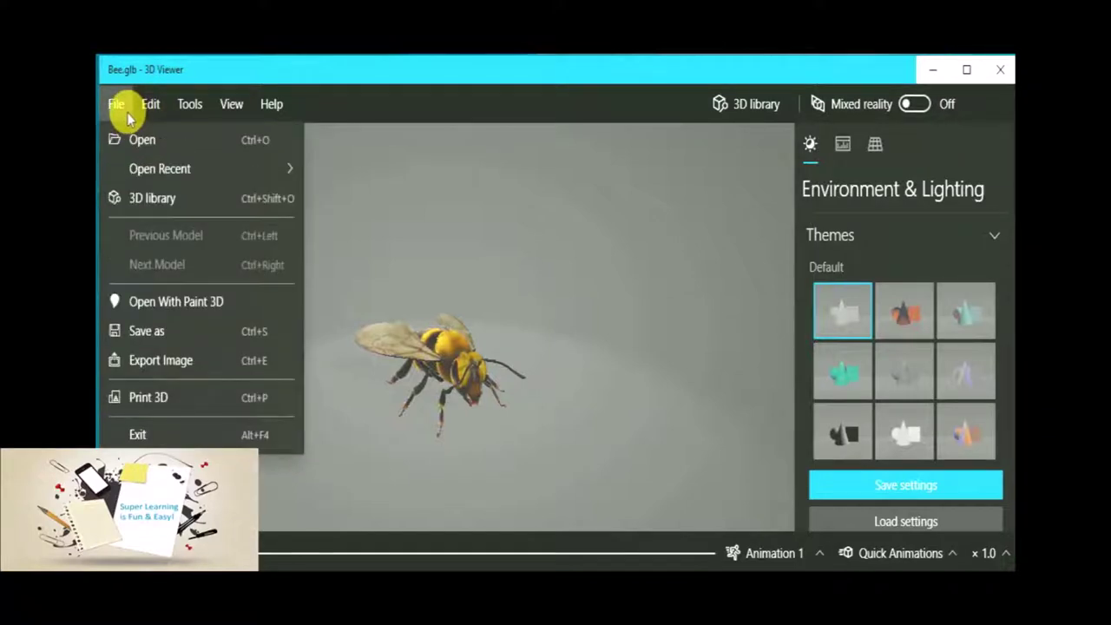
{"action": "mouse_move", "coordinate": [136, 166]}
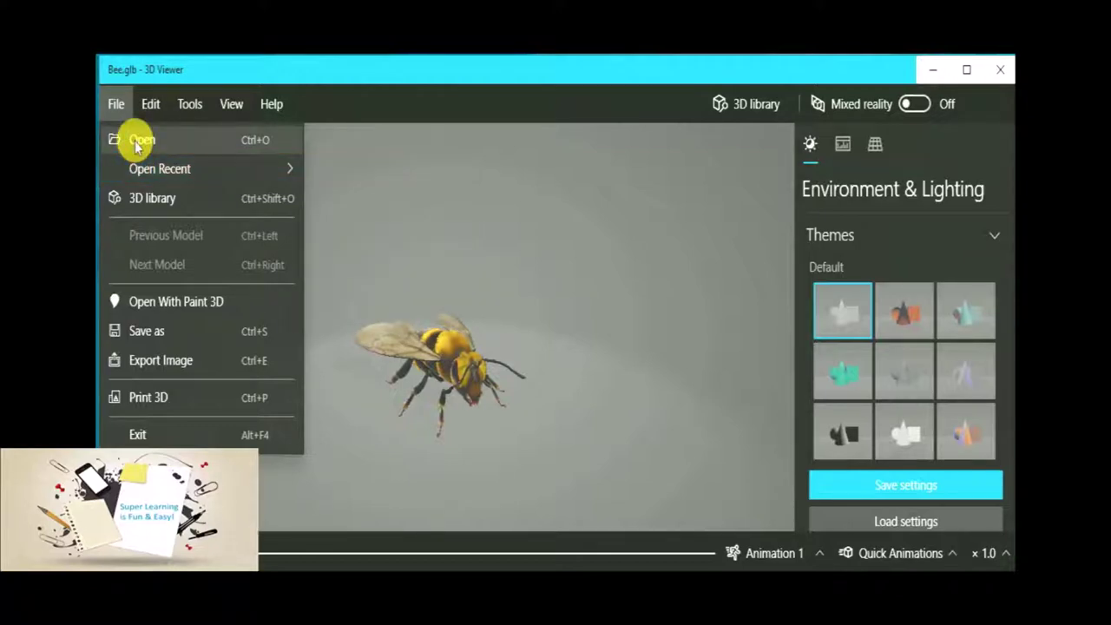
{"action": "mouse_move", "coordinate": [173, 168]}
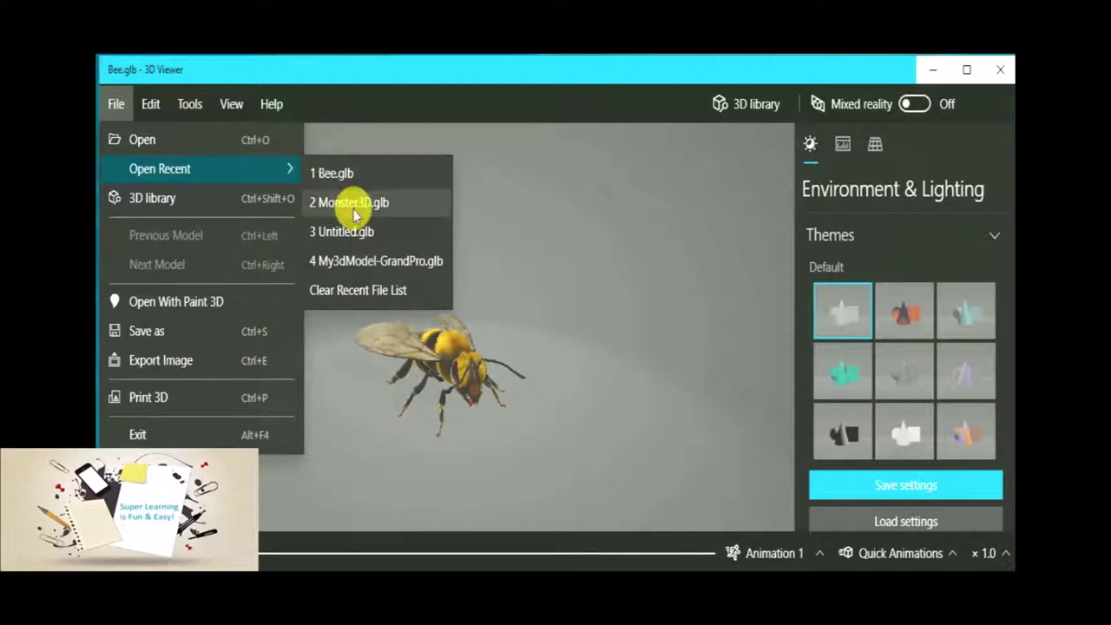
{"action": "left_click", "coordinate": [371, 260]}
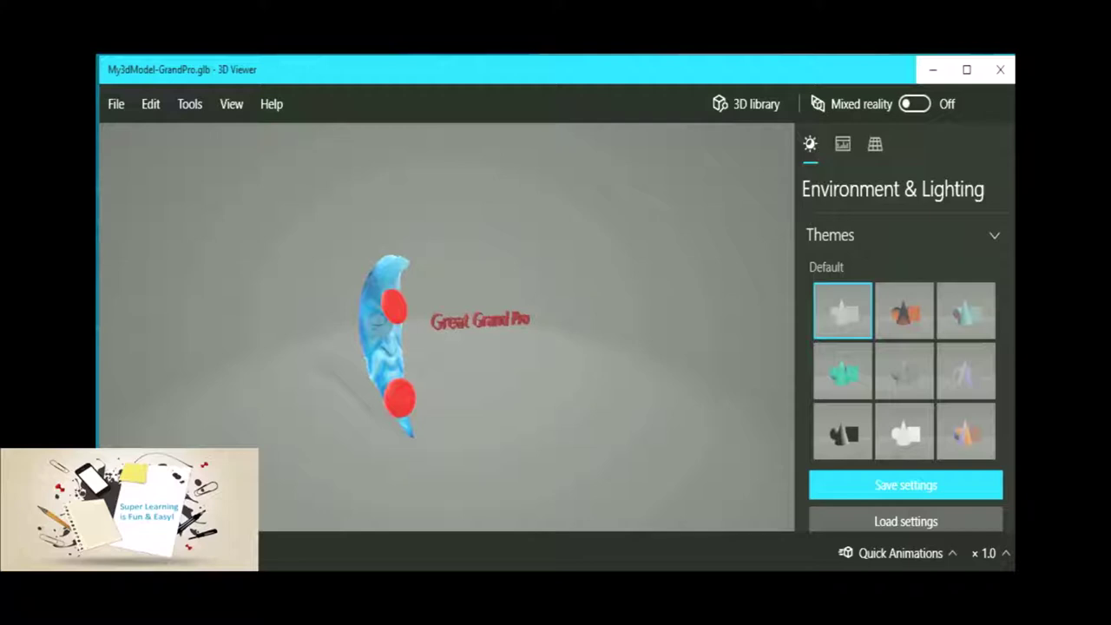
- Switch to the previous model in the folder and reopen the recent file Bee.glb
{"action": "mouse_move", "coordinate": [119, 148]}
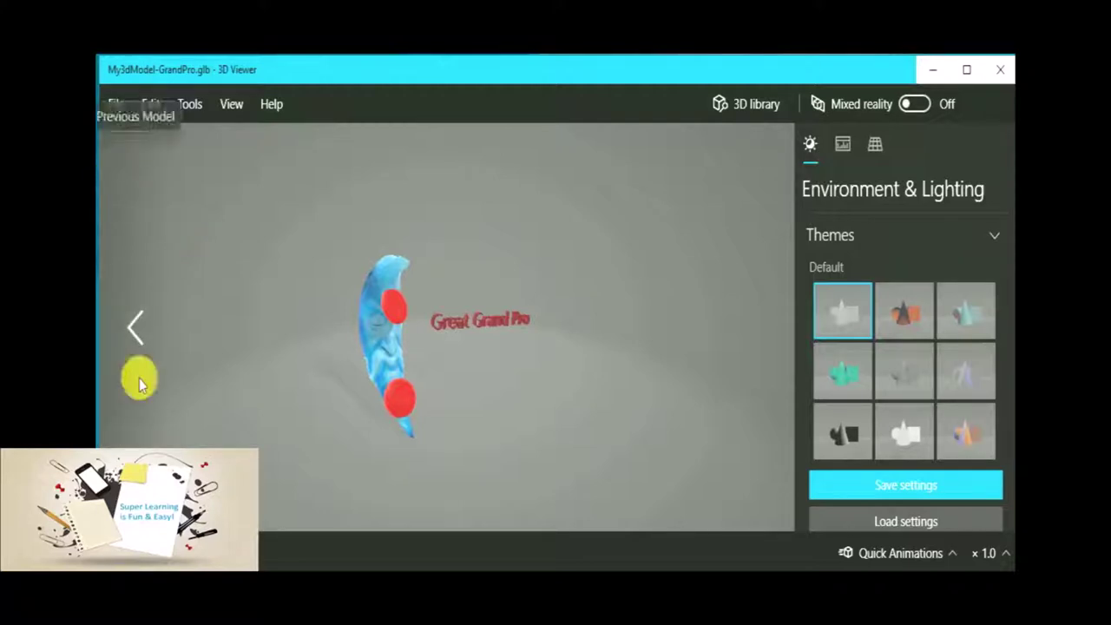
{"action": "left_click", "coordinate": [130, 328]}
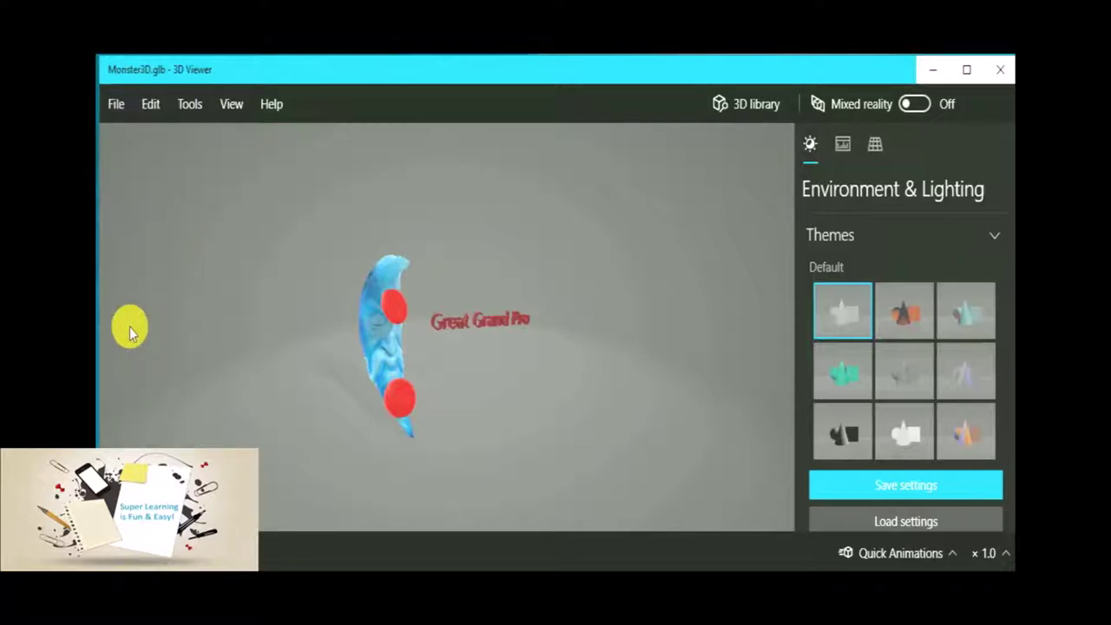
{"action": "left_click", "coordinate": [111, 105]}
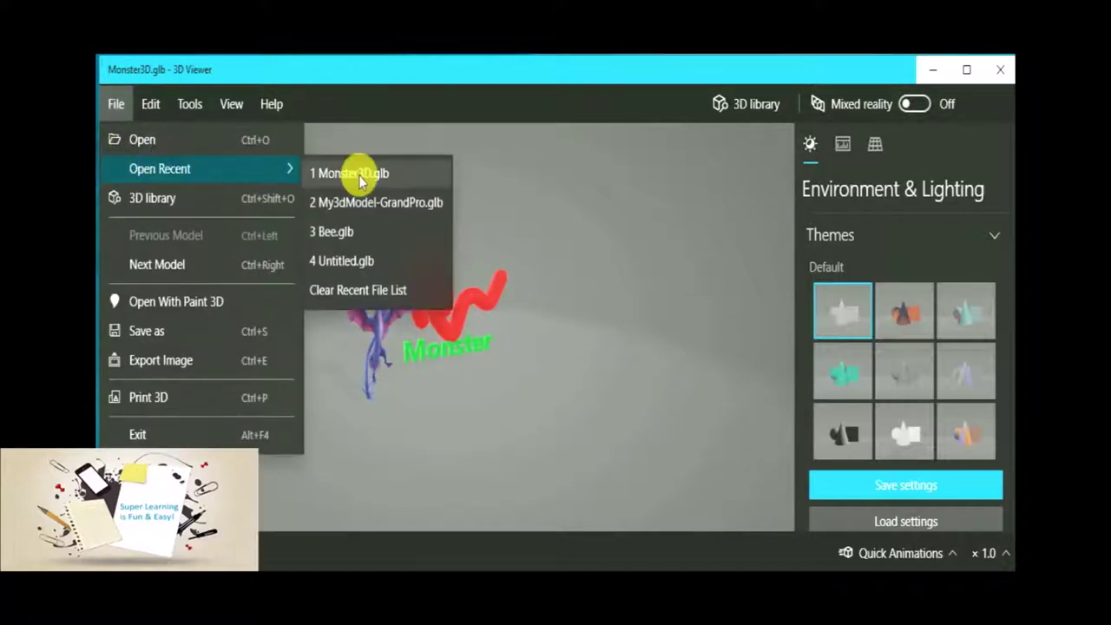
{"action": "left_click", "coordinate": [359, 227]}
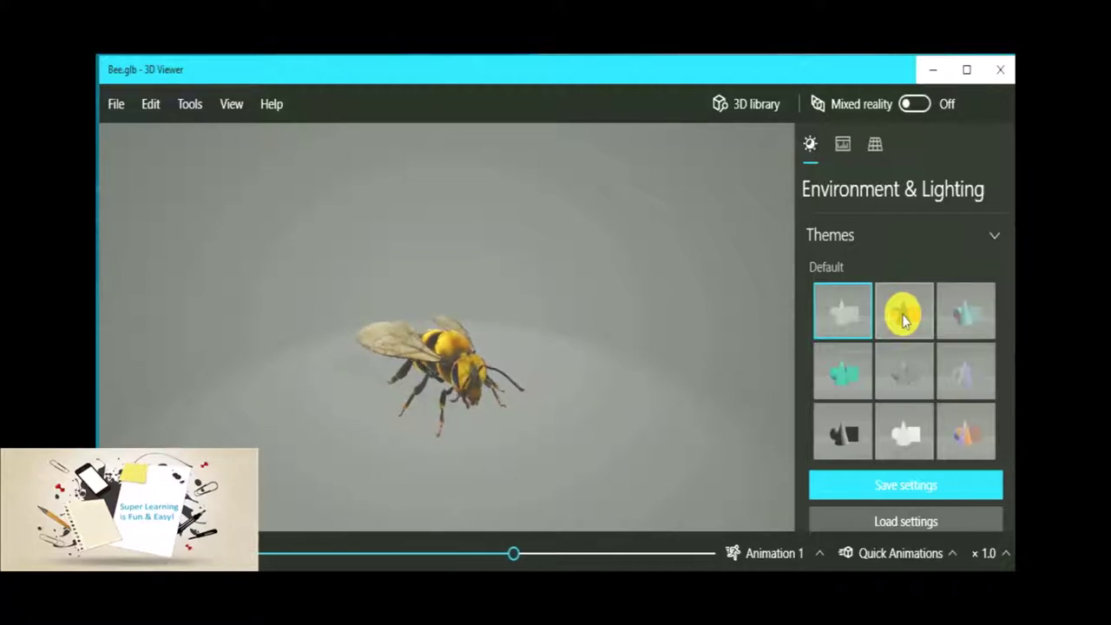
- Preview several lighting themes on the bee and return to the first default theme
{"action": "left_click", "coordinate": [952, 328]}
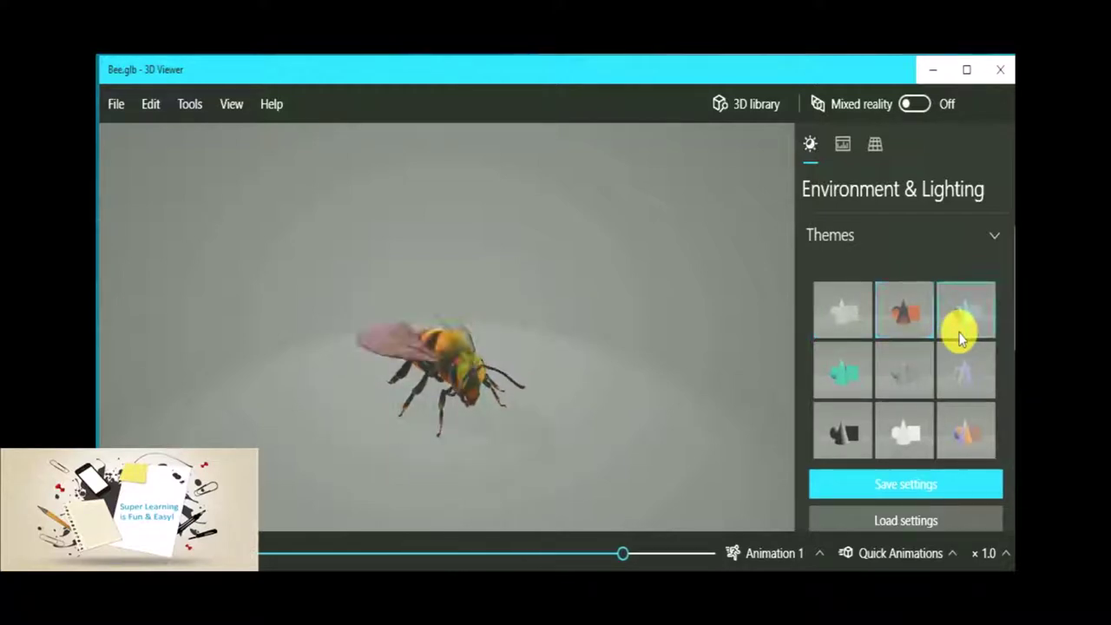
{"action": "left_click", "coordinate": [954, 392]}
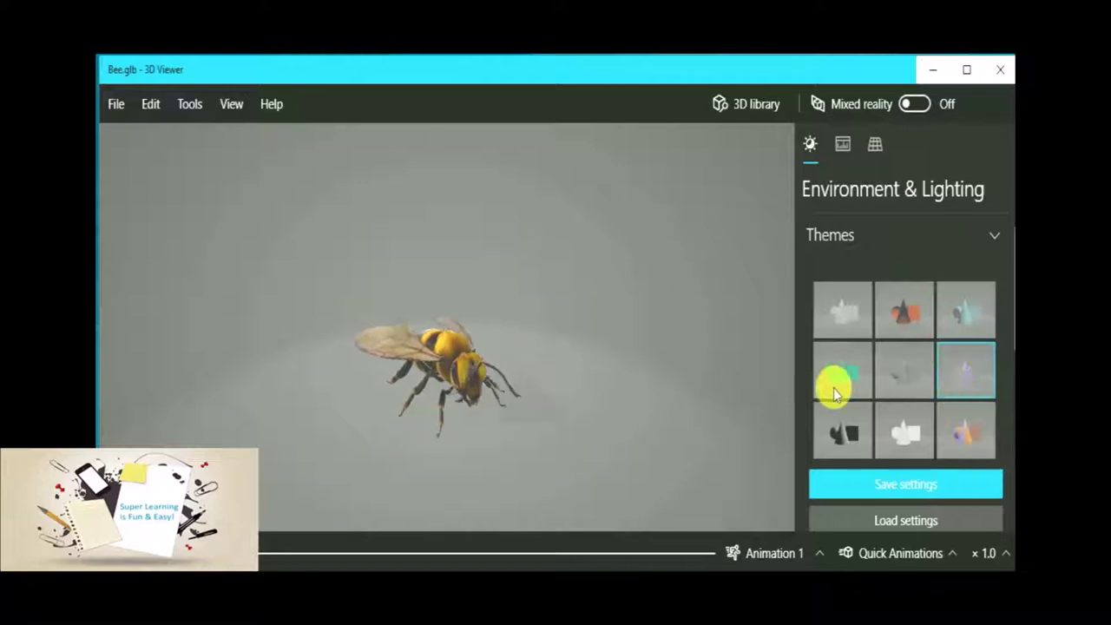
{"action": "left_click", "coordinate": [834, 335]}
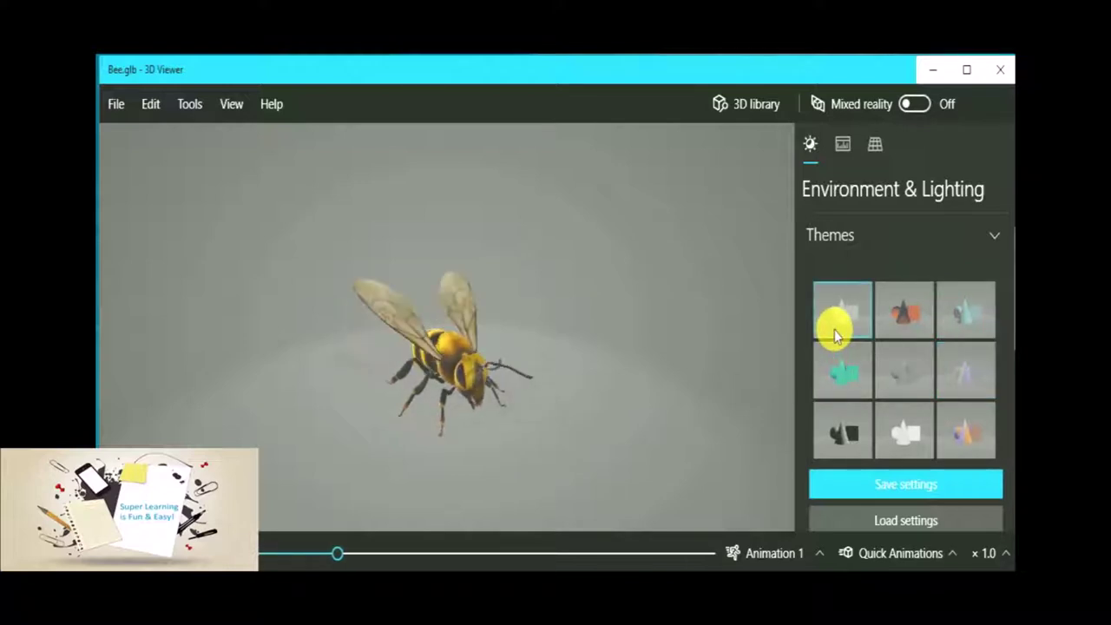
- Inspect the bee's triangle mesh in Stats & Shading, check Grid & Views and return to Environment & Lighting
{"action": "left_click", "coordinate": [842, 148]}
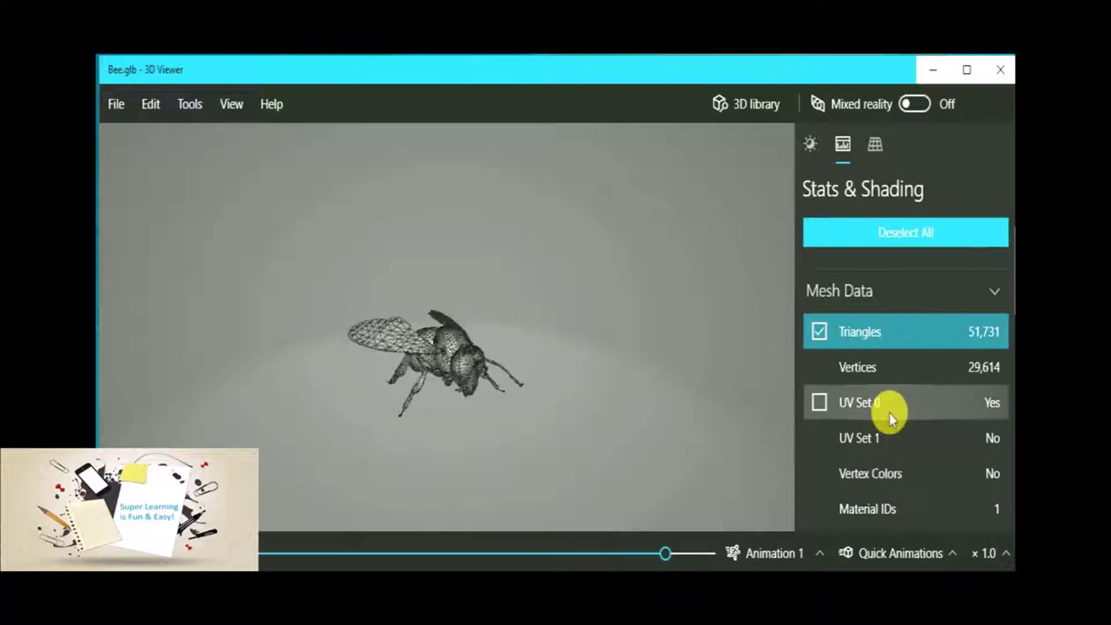
{"action": "left_click", "coordinate": [874, 145]}
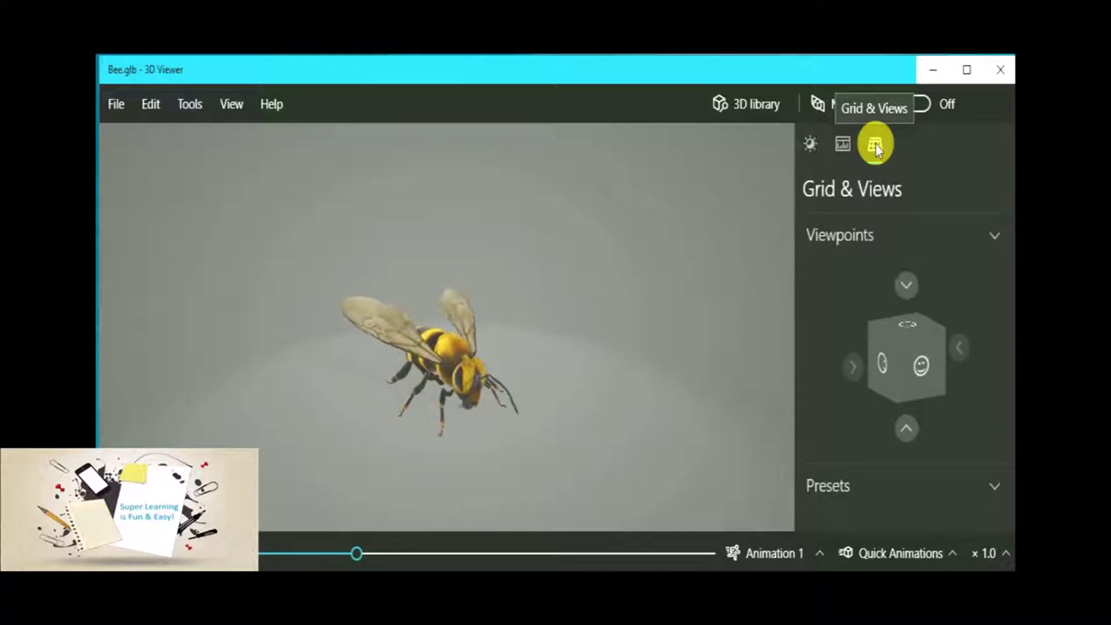
{"action": "left_click", "coordinate": [811, 148]}
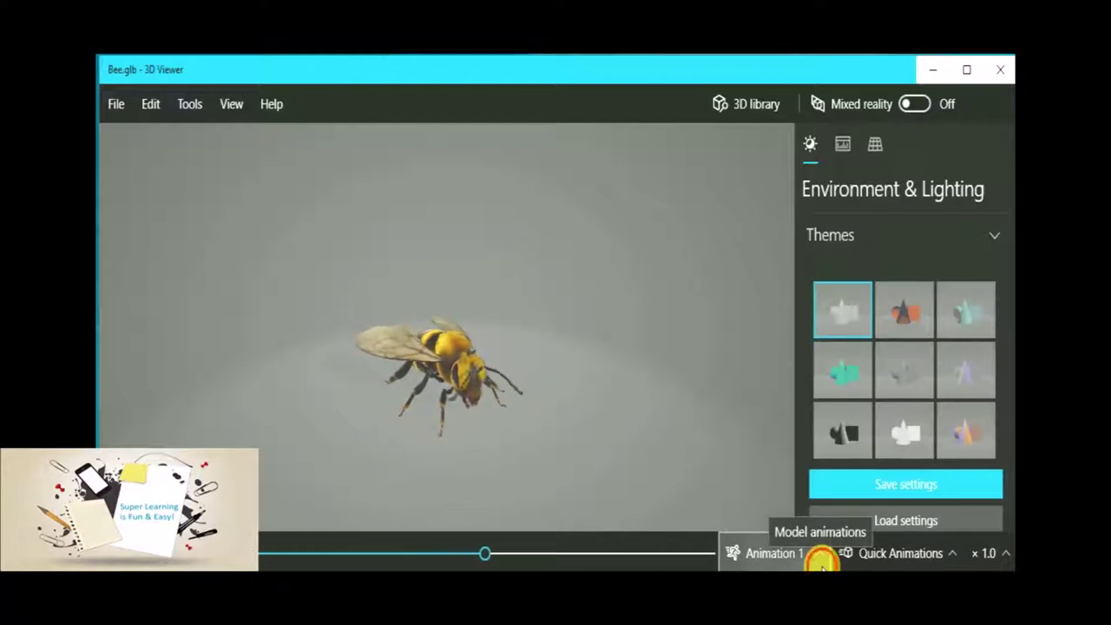
- Play the bee's model animations 1, 2 and 3 in turn and return to Animation 1
{"action": "left_click", "coordinate": [819, 555]}
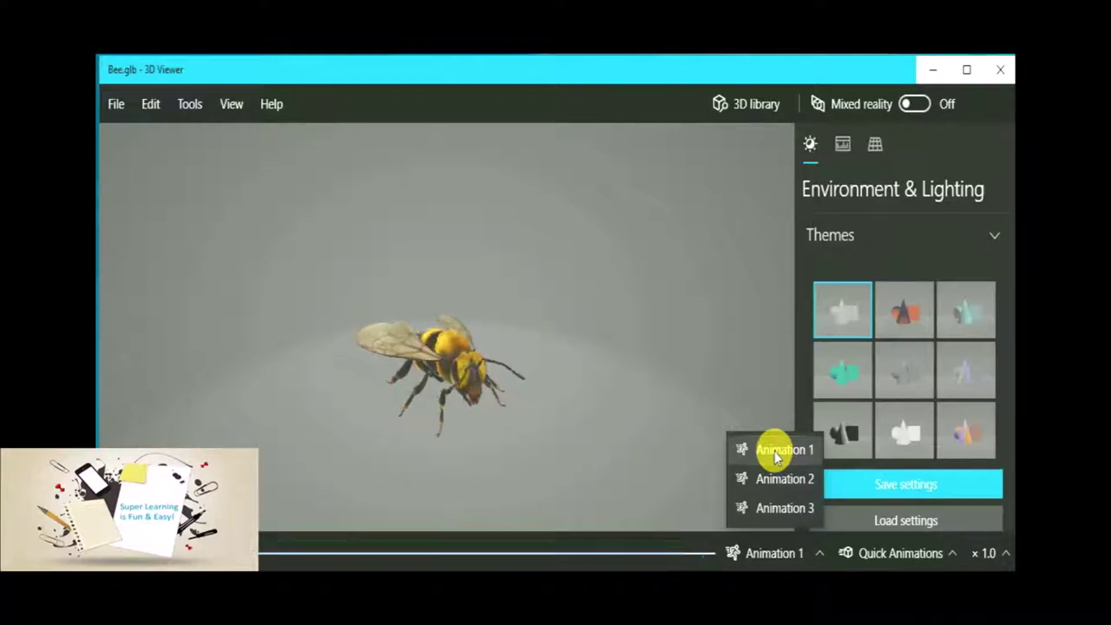
{"action": "left_click", "coordinate": [776, 451]}
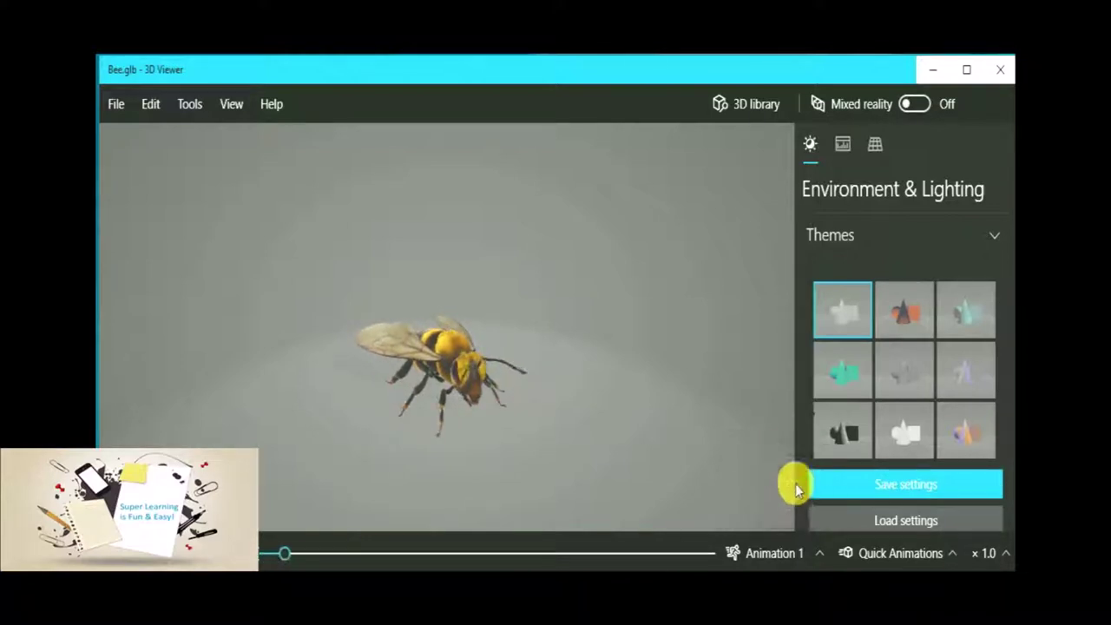
{"action": "left_click", "coordinate": [818, 553]}
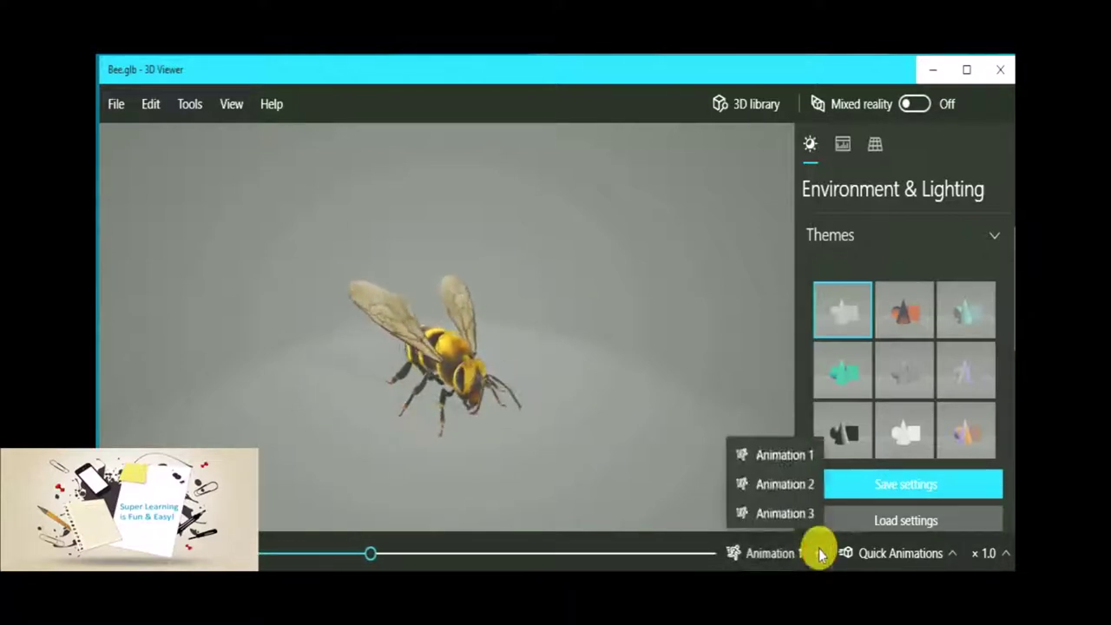
{"action": "left_click", "coordinate": [785, 479]}
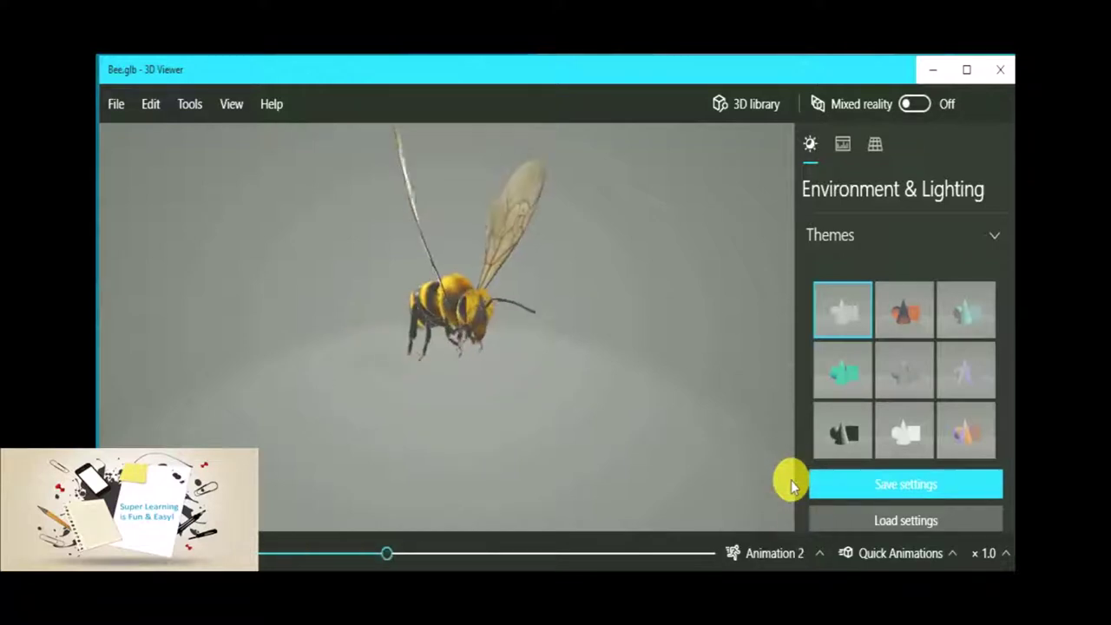
{"action": "left_click", "coordinate": [816, 552]}
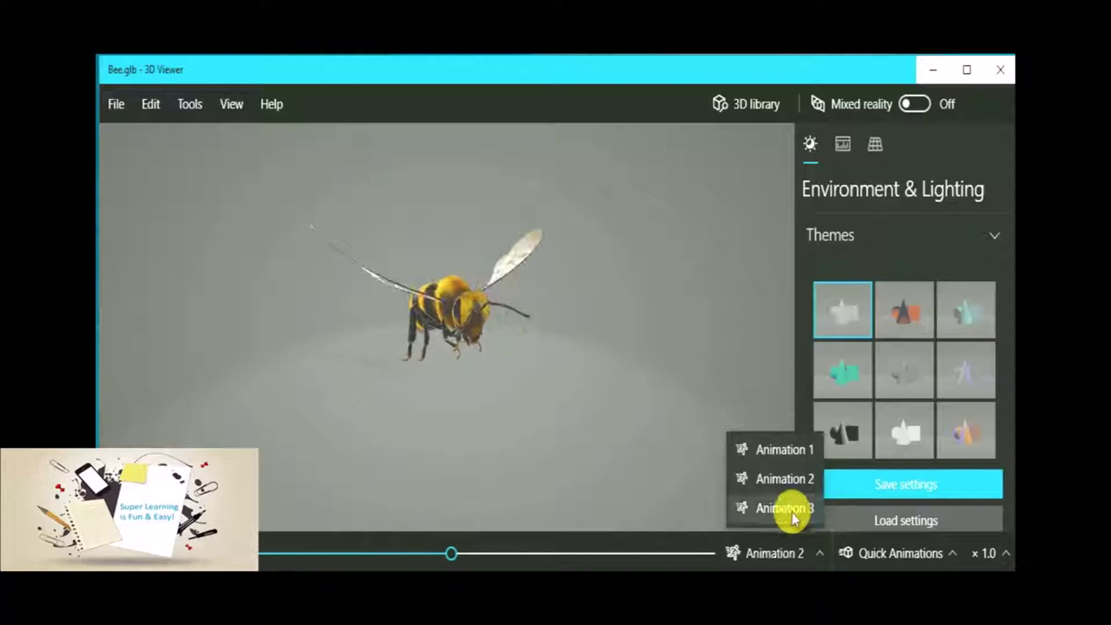
{"action": "left_click", "coordinate": [792, 512]}
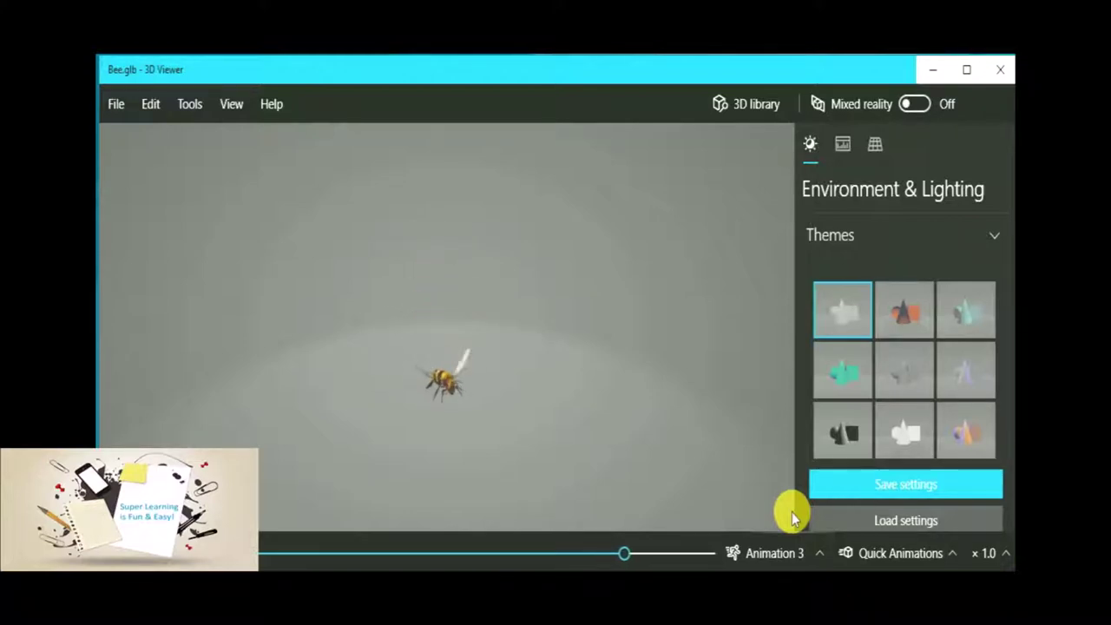
{"action": "left_click", "coordinate": [813, 553]}
{"action": "left_click", "coordinate": [768, 451]}
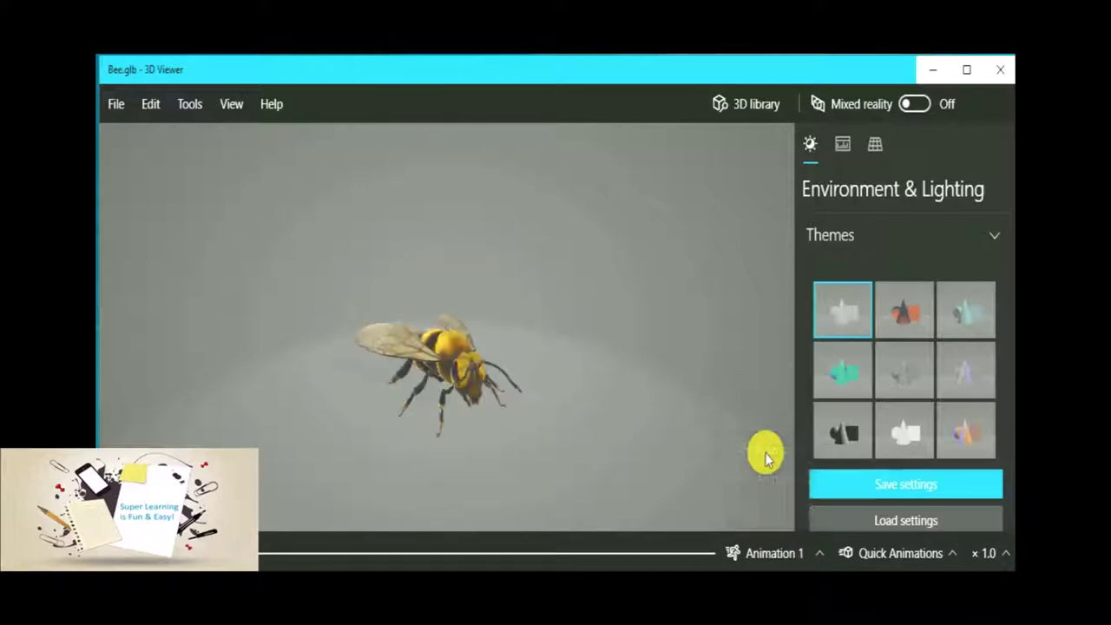
- Preview the Turntable quick animation on the bee and switch the quick animation to Hover
{"action": "left_click", "coordinate": [954, 554]}
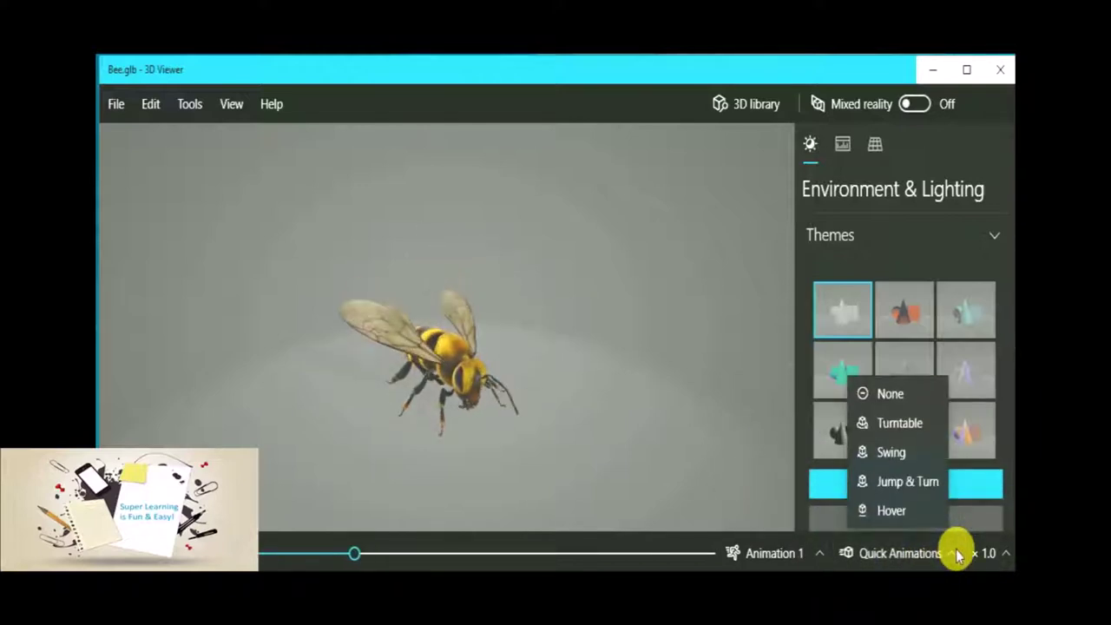
{"action": "left_click", "coordinate": [917, 431]}
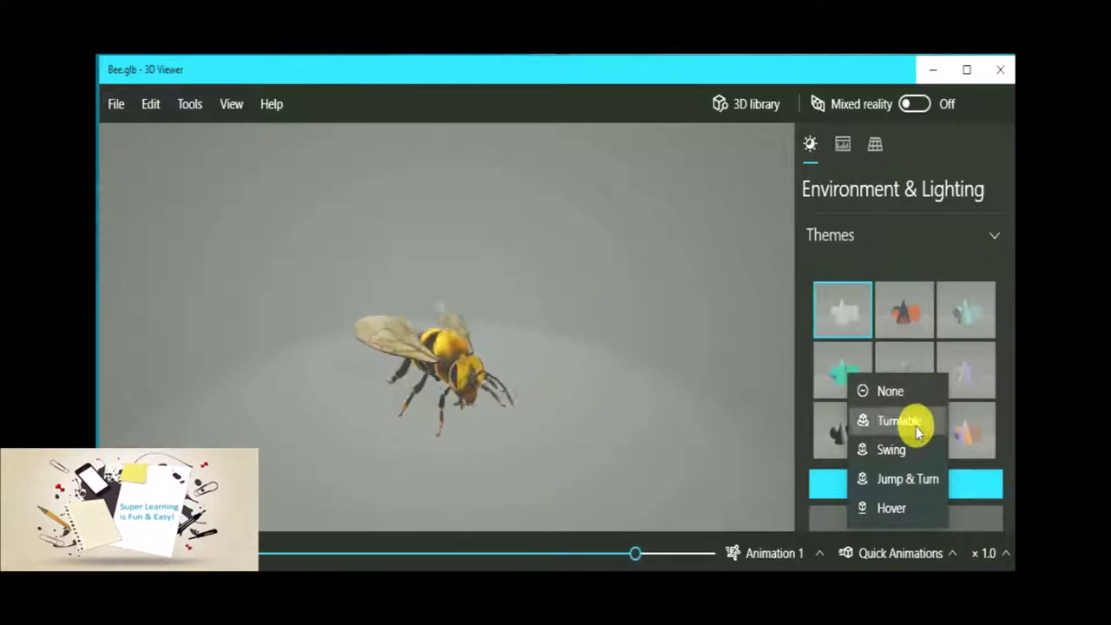
{"action": "left_click", "coordinate": [955, 556]}
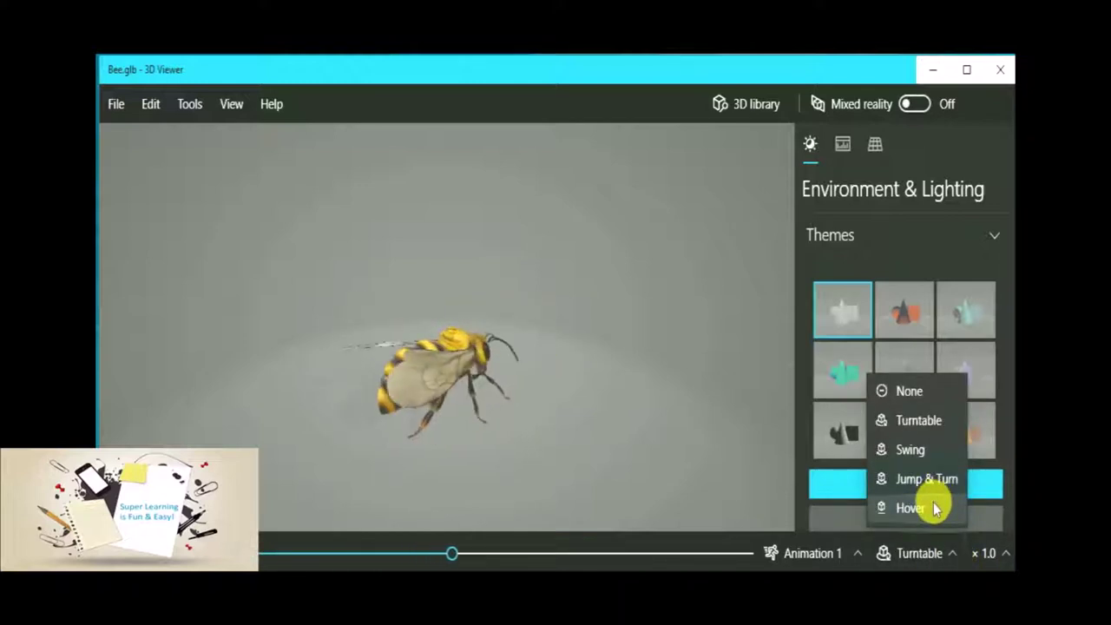
{"action": "left_click", "coordinate": [927, 510]}
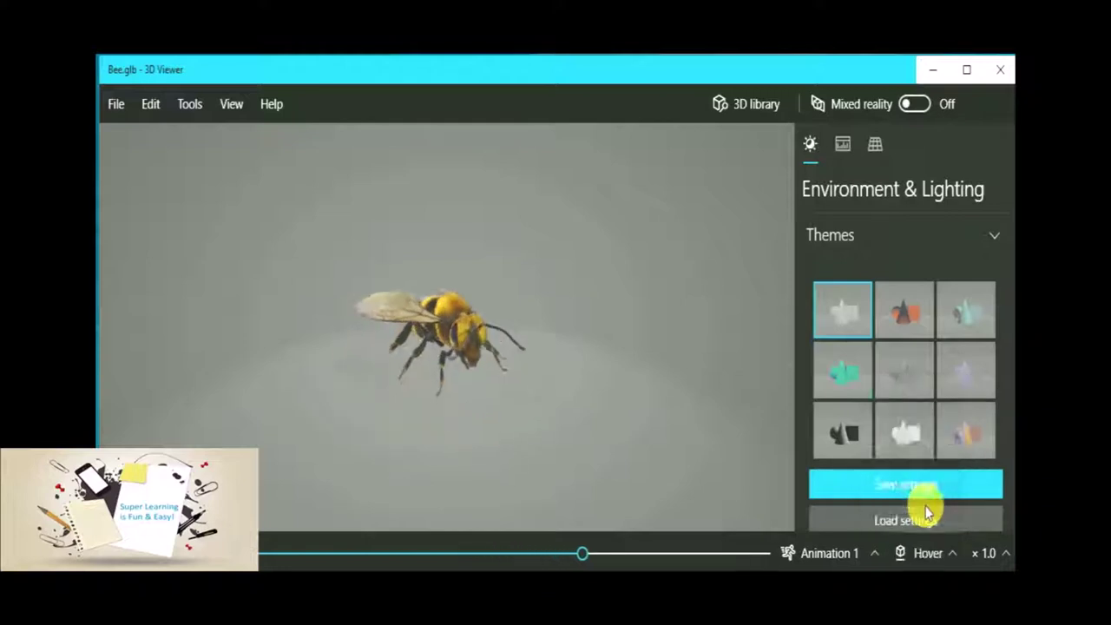
{"action": "left_click", "coordinate": [150, 105]}
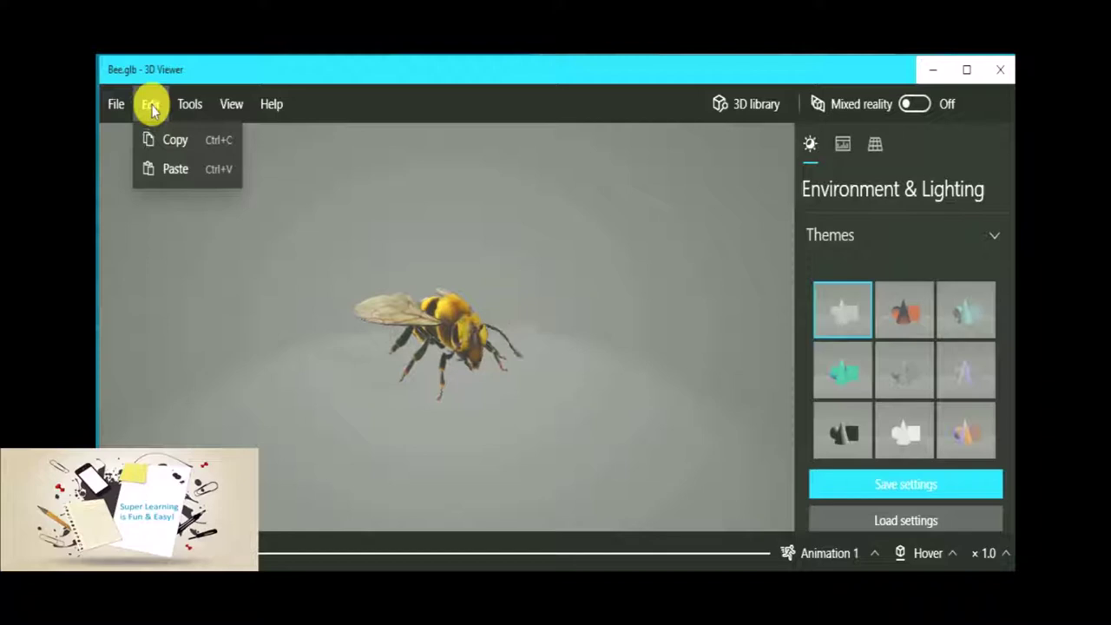
{"action": "left_click", "coordinate": [189, 104]}
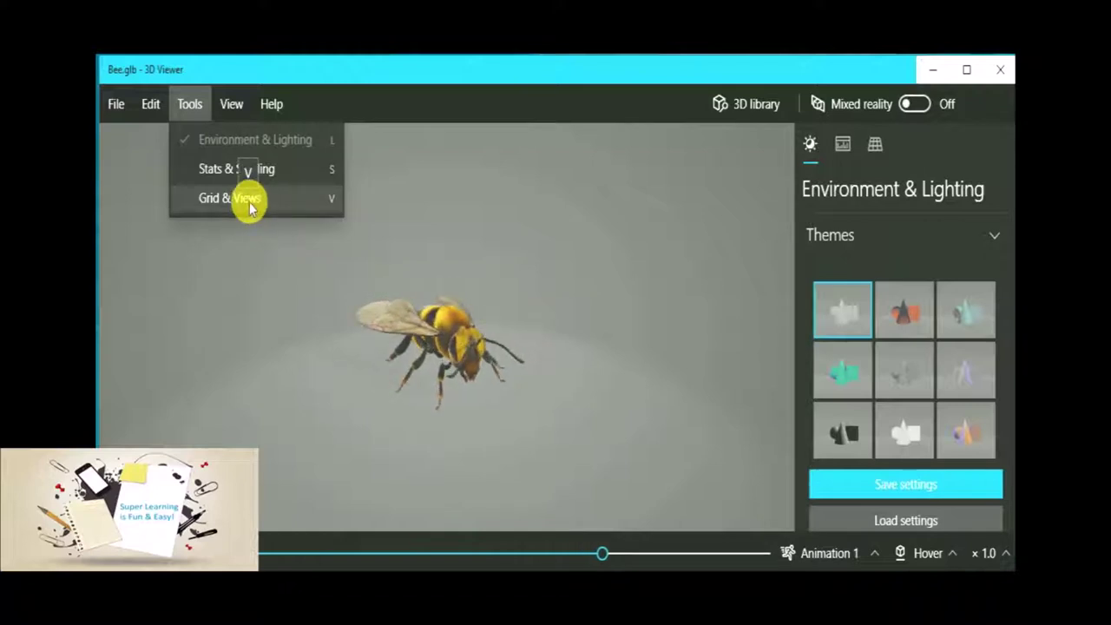
{"action": "left_click", "coordinate": [233, 104]}
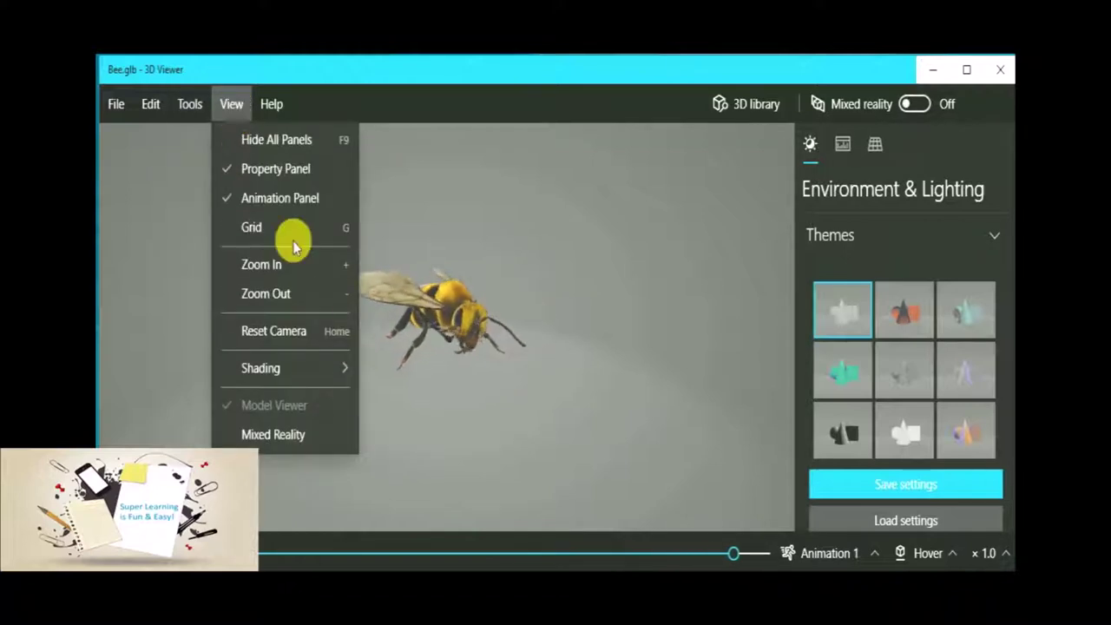
{"action": "mouse_move", "coordinate": [319, 368]}
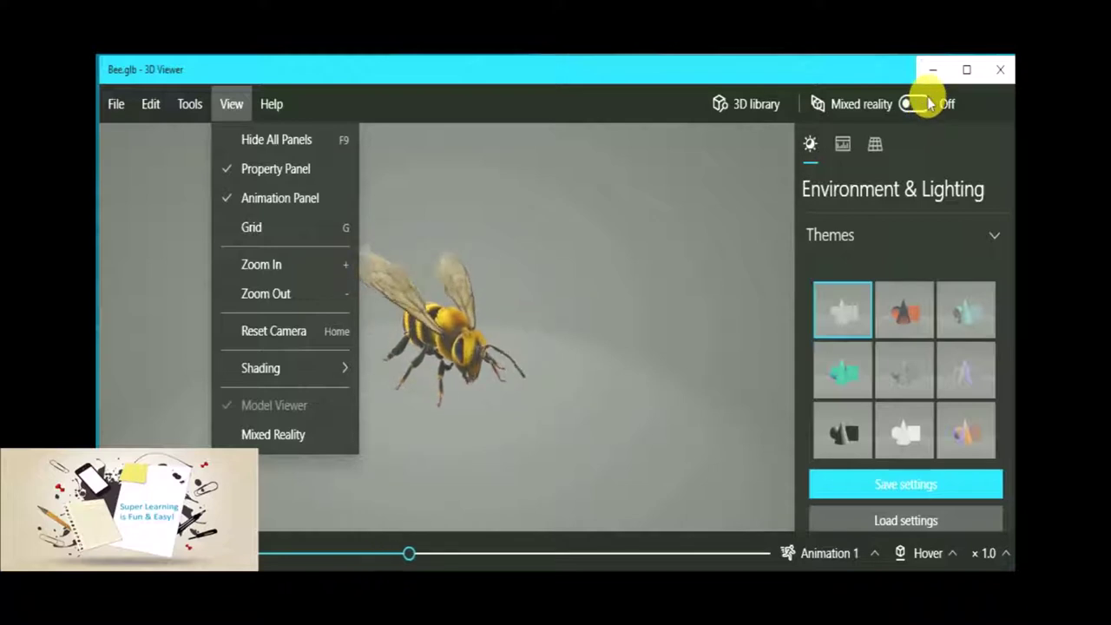
- Turn on mixed reality to view the bee over the camera image, and turn it off again
{"action": "left_click", "coordinate": [928, 104]}
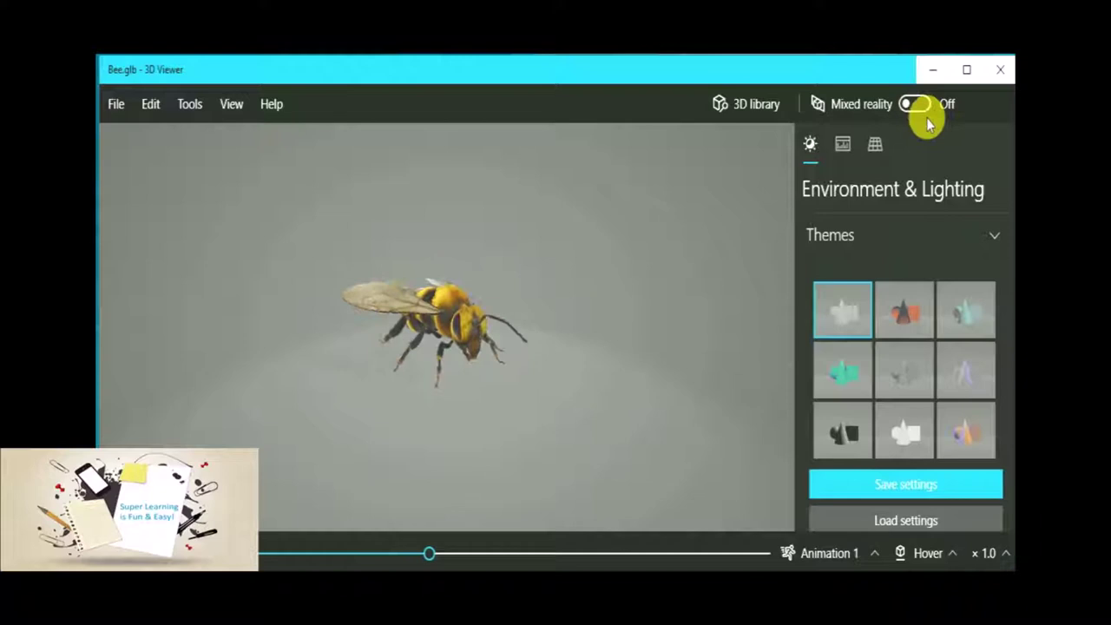
{"action": "left_click", "coordinate": [921, 105]}
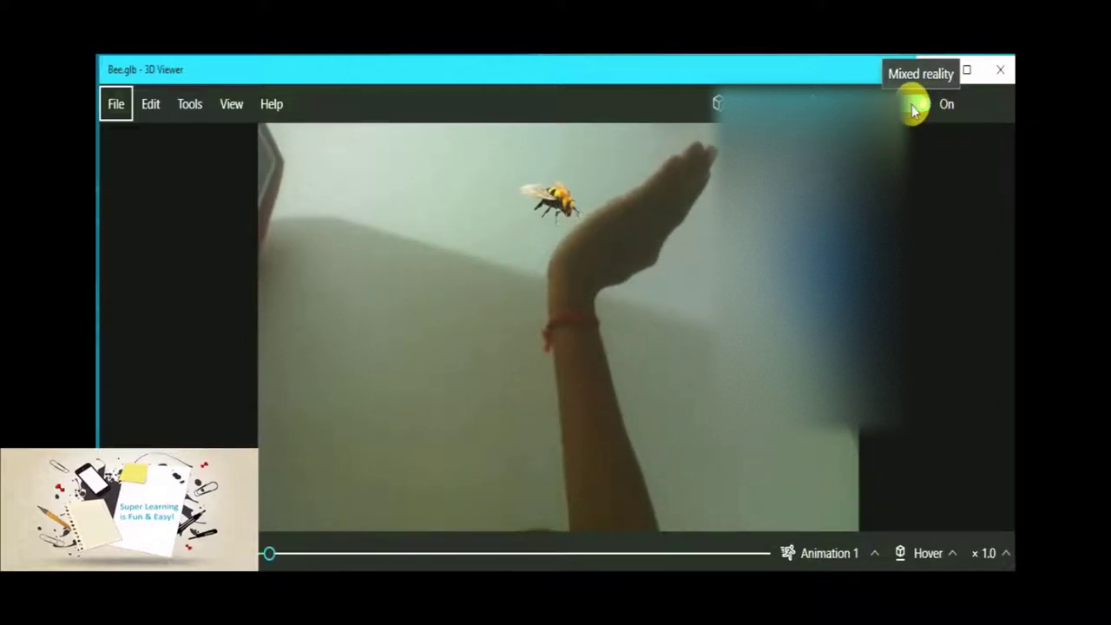
{"action": "left_click", "coordinate": [912, 106]}
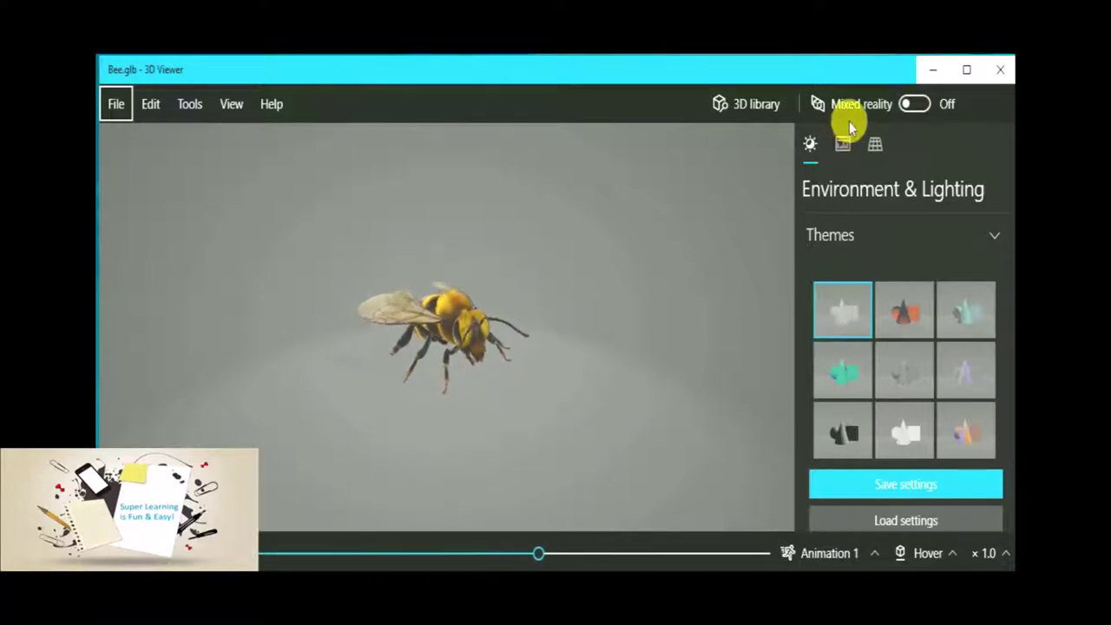
- Browse the model categories in the 3D library and close the library without choosing a model
{"action": "left_click", "coordinate": [758, 115]}
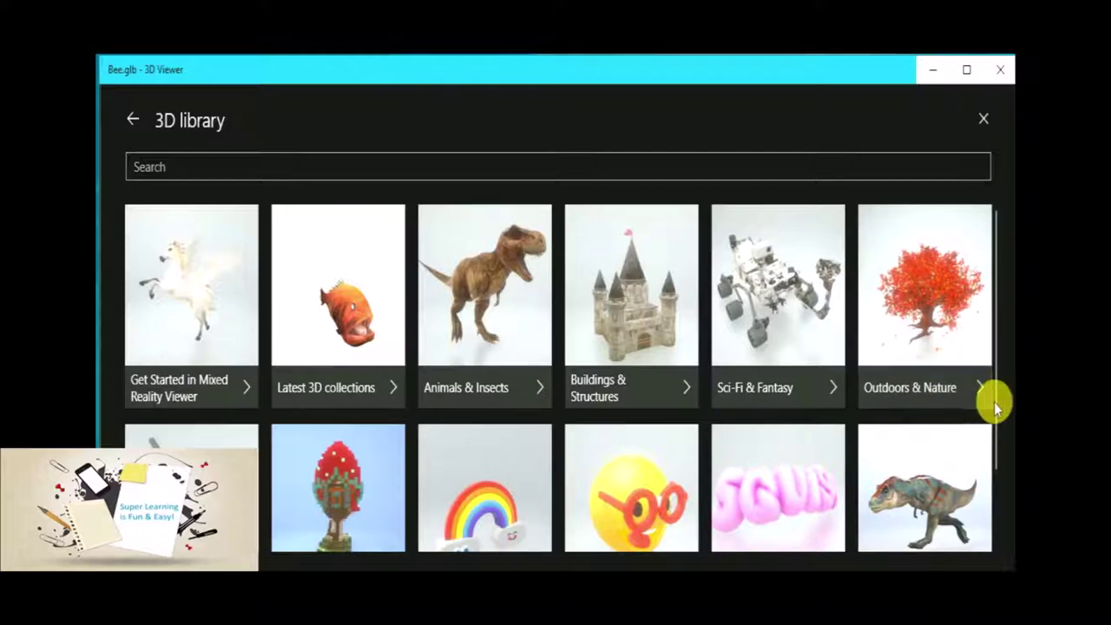
{"action": "scroll", "coordinate": [1006, 409], "scroll_direction": "down", "scroll_amount": 2}
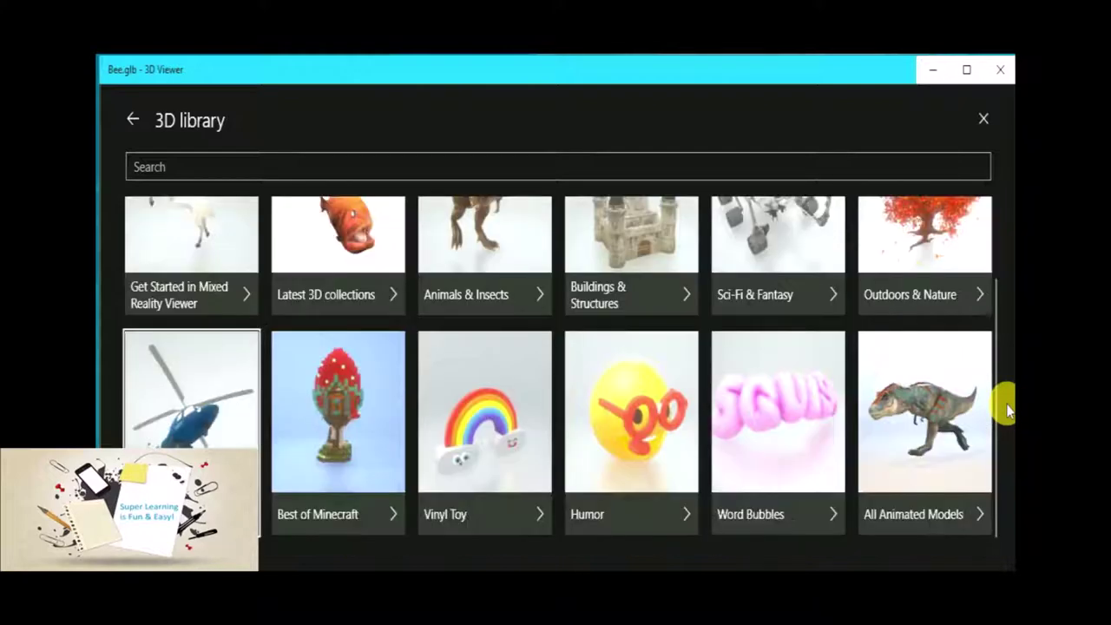
{"action": "key", "text": "Up"}
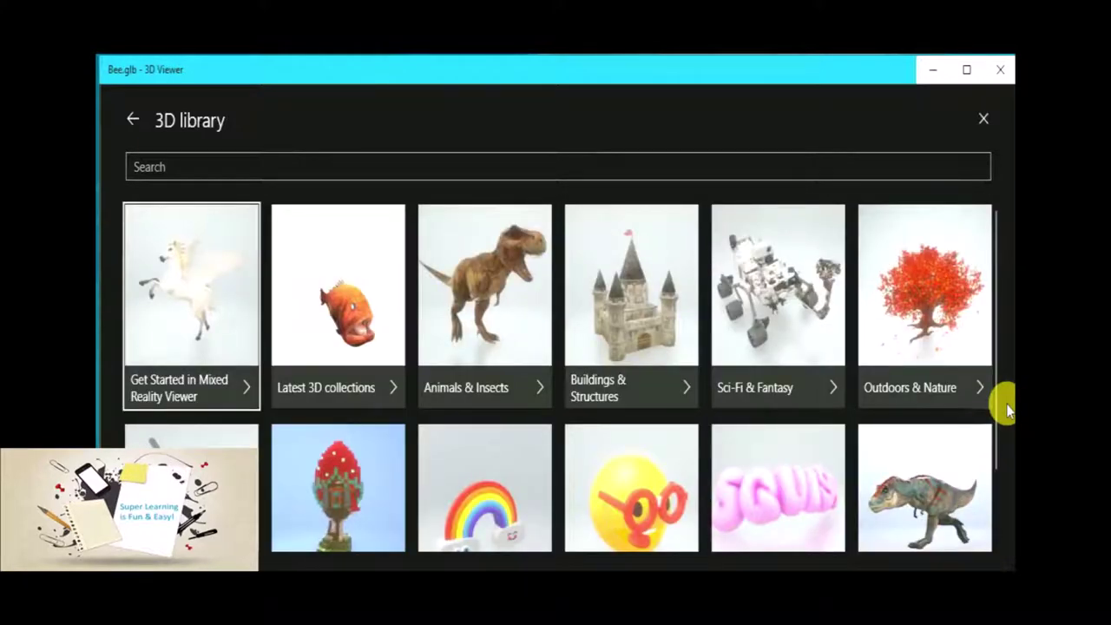
{"action": "left_click", "coordinate": [130, 126]}
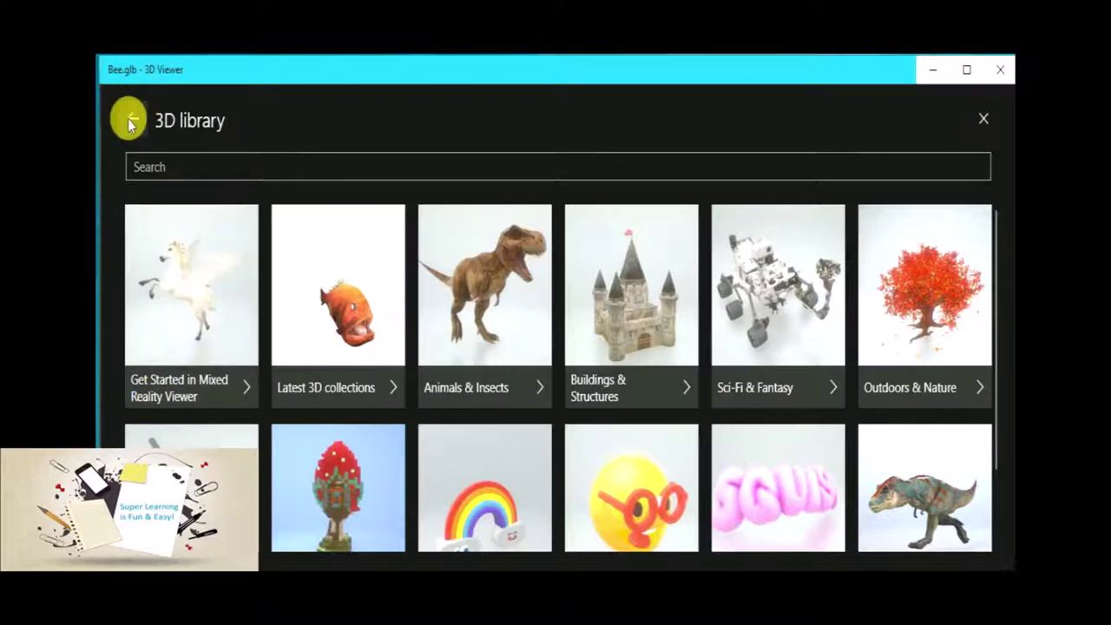
{"action": "left_click", "coordinate": [980, 122]}
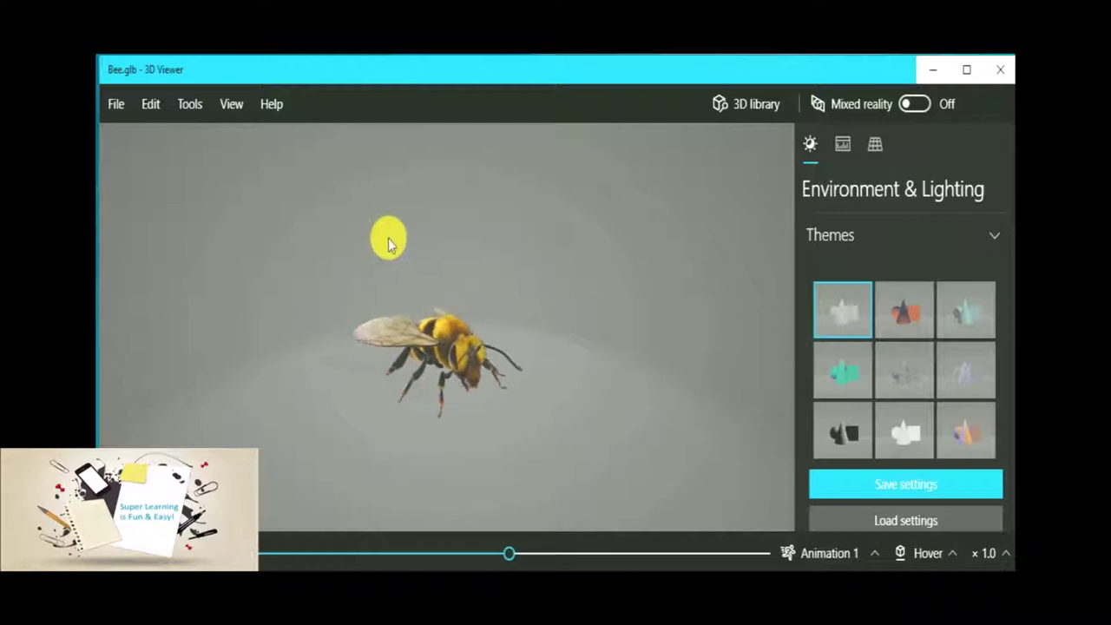